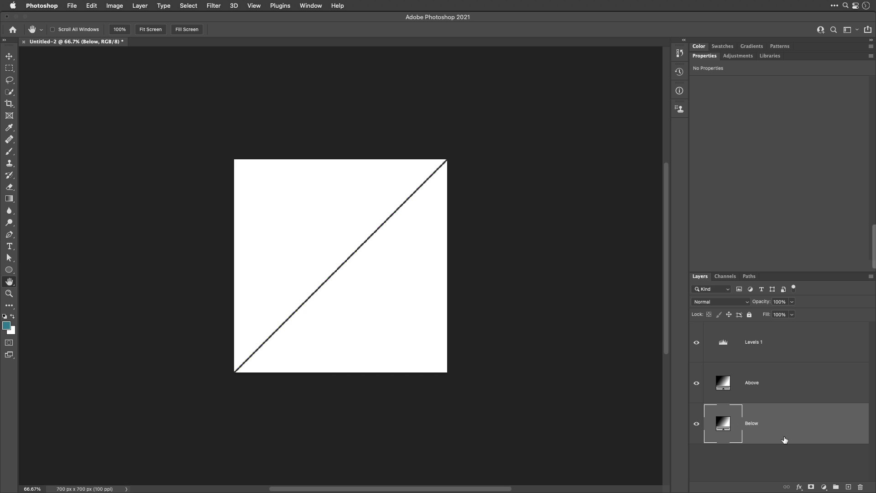
- Add a Curves adjustment layer above the Below layer and raise a shadow point to input 63, output 174
{"action": "left_click", "coordinate": [824, 487]}
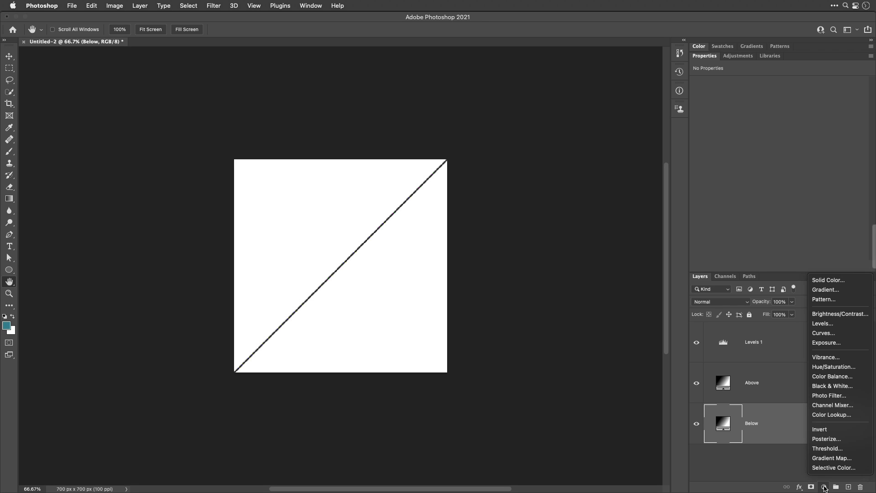
{"action": "left_click", "coordinate": [840, 334]}
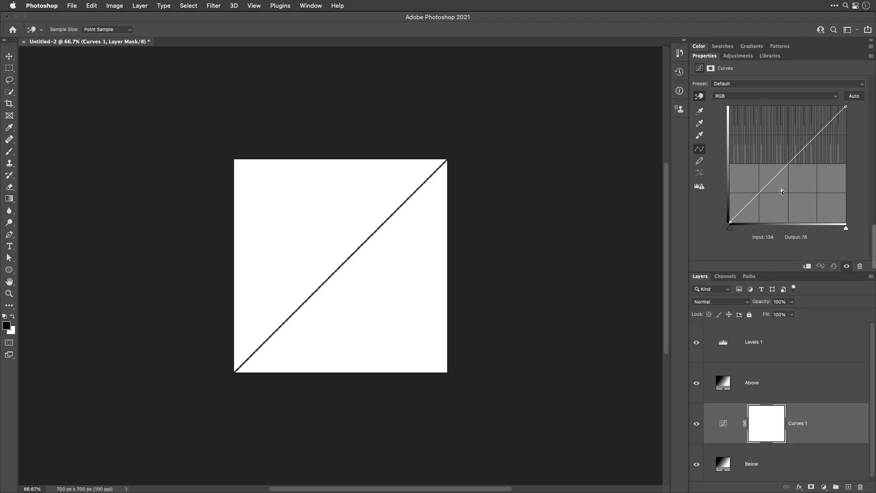
{"action": "left_click_drag", "start_coordinate": [759, 193], "coordinate": [759, 142]}
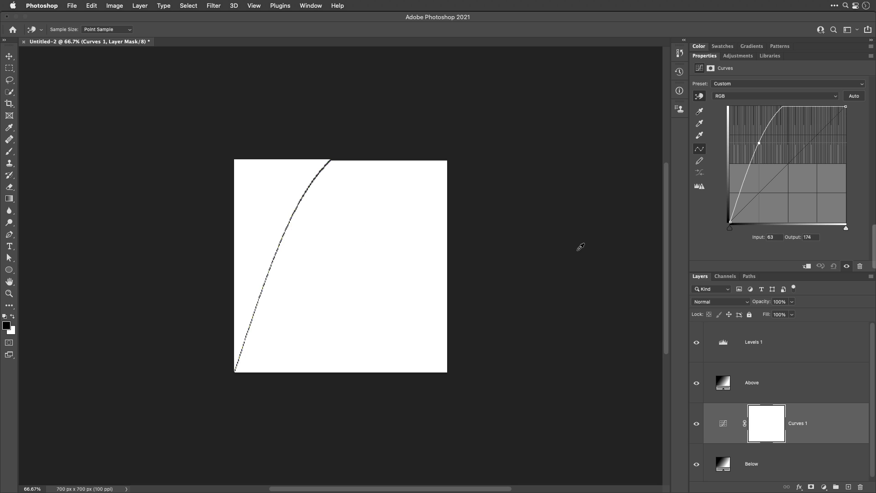
- Bend the curve into a wave with its white point at input 189, output 159, and delete the Curves layer
{"action": "left_click_drag", "start_coordinate": [845, 106], "coordinate": [845, 150]}
{"action": "left_click_drag", "start_coordinate": [796, 108], "coordinate": [795, 167]}
{"action": "left_click_drag", "start_coordinate": [744, 180], "coordinate": [746, 181]}
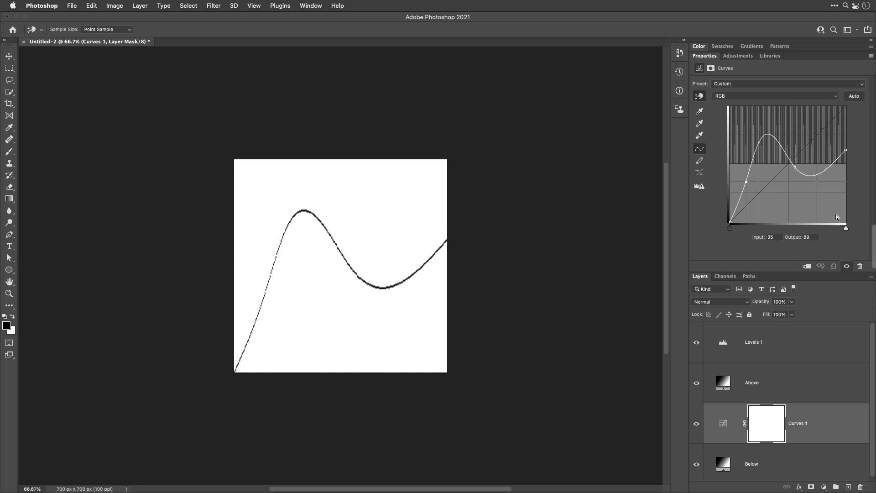
{"action": "left_click_drag", "start_coordinate": [847, 228], "coordinate": [817, 233]}
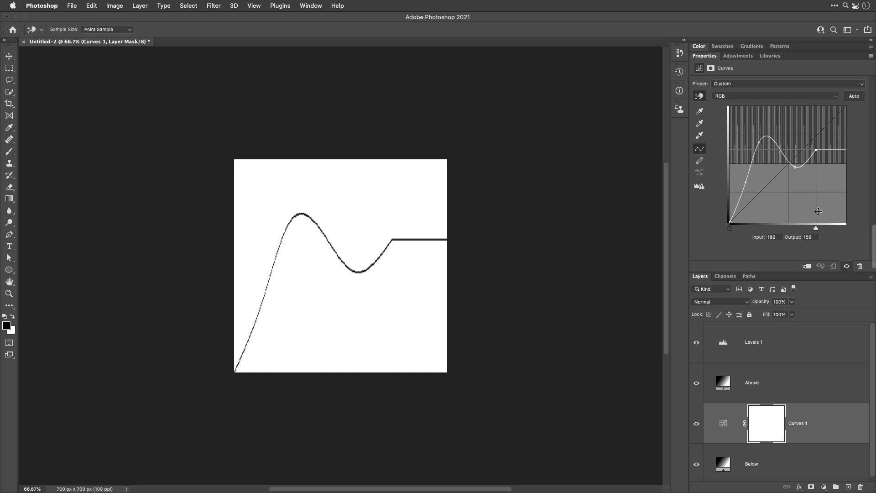
{"action": "left_click_drag", "start_coordinate": [807, 422], "coordinate": [860, 487]}
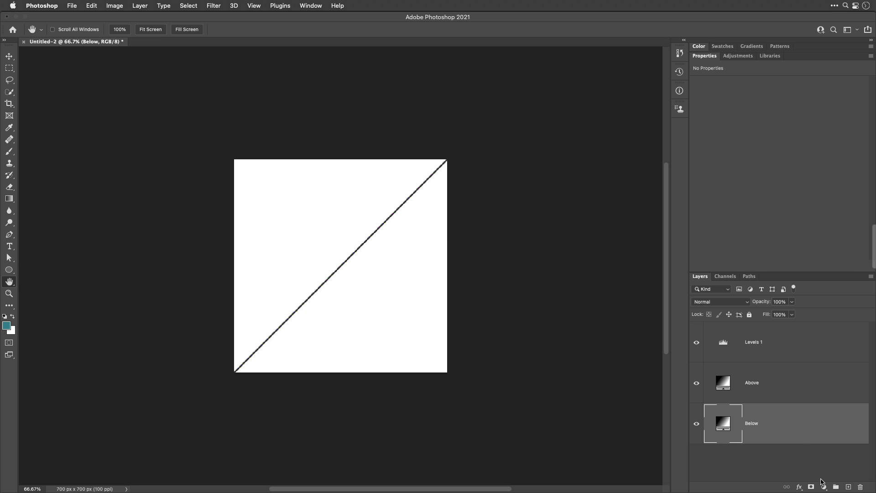
- Add a Levels adjustment layer directly above the Below layer
{"action": "left_click", "coordinate": [823, 487]}
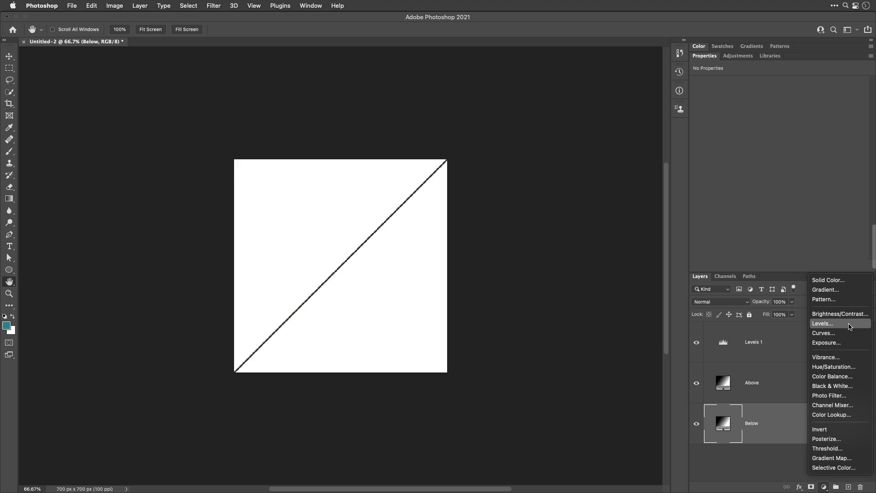
{"action": "left_click", "coordinate": [850, 325]}
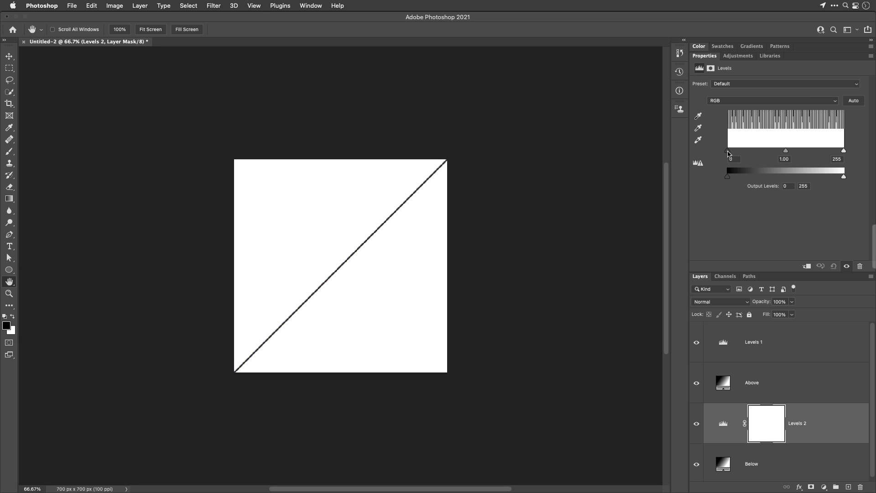
- Try the Levels black point at 69, the white point, the midtones and both output levels, returning each to its default
{"action": "left_click_drag", "start_coordinate": [728, 152], "coordinate": [759, 154]}
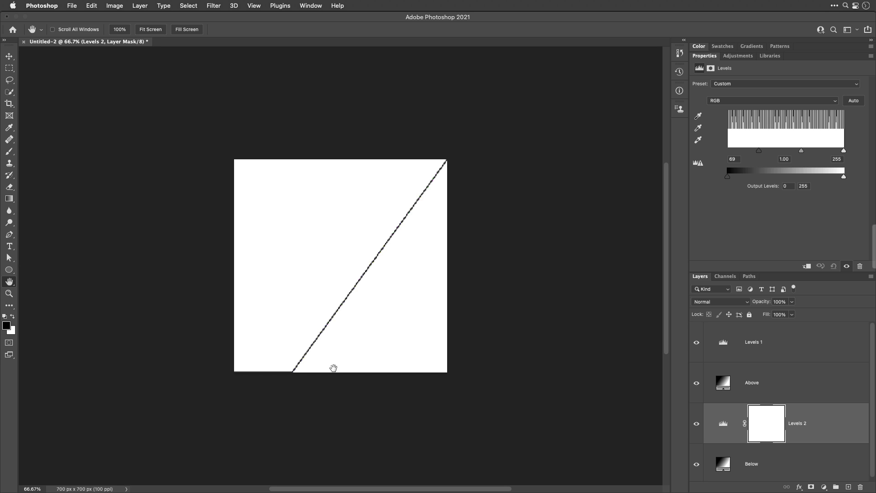
{"action": "left_click_drag", "start_coordinate": [760, 152], "coordinate": [727, 152]}
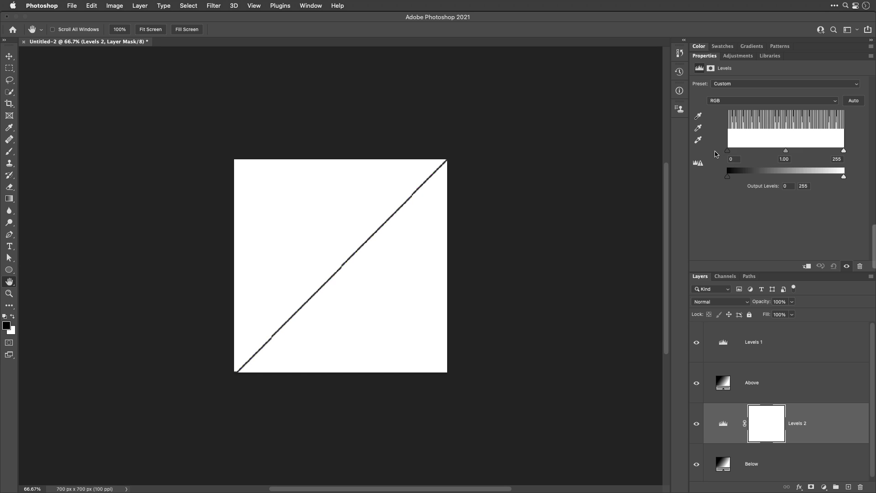
{"action": "mouse_move", "coordinate": [845, 154]}
{"action": "left_mouse_down"}
{"action": "mouse_move", "coordinate": [800, 155]}
{"action": "mouse_move", "coordinate": [846, 155]}
{"action": "left_mouse_up"}
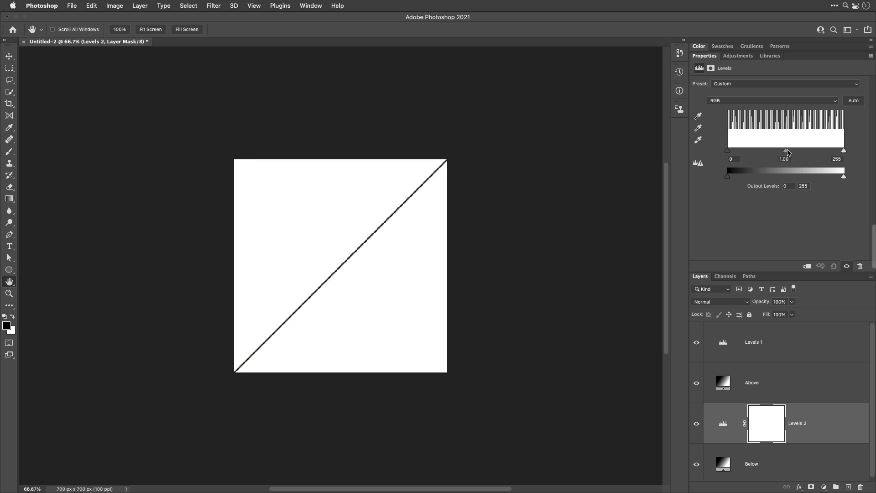
{"action": "mouse_move", "coordinate": [786, 152]}
{"action": "left_mouse_down"}
{"action": "mouse_move", "coordinate": [750, 152]}
{"action": "mouse_move", "coordinate": [831, 149]}
{"action": "mouse_move", "coordinate": [756, 146]}
{"action": "mouse_move", "coordinate": [794, 149]}
{"action": "mouse_move", "coordinate": [785, 150]}
{"action": "left_mouse_up"}
{"action": "mouse_move", "coordinate": [727, 179]}
{"action": "left_mouse_down"}
{"action": "mouse_move", "coordinate": [777, 176]}
{"action": "mouse_move", "coordinate": [716, 180]}
{"action": "left_mouse_up"}
{"action": "mouse_move", "coordinate": [844, 178]}
{"action": "left_mouse_down"}
{"action": "mouse_move", "coordinate": [796, 178]}
{"action": "mouse_move", "coordinate": [845, 178]}
{"action": "left_mouse_up"}
- Create a 7 x 7 inch document at 100 pixels/inch in 8-bit RGB Color with white background contents
{"action": "left_click", "coordinate": [72, 5]}
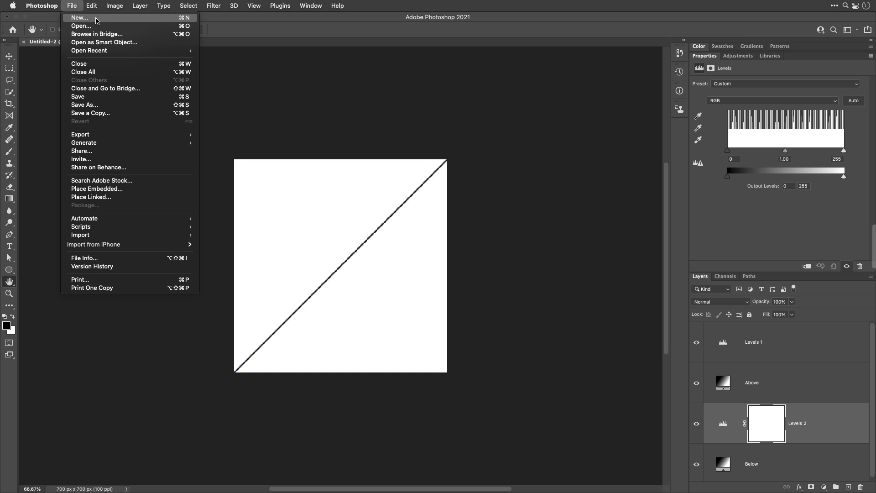
{"action": "left_click", "coordinate": [97, 18]}
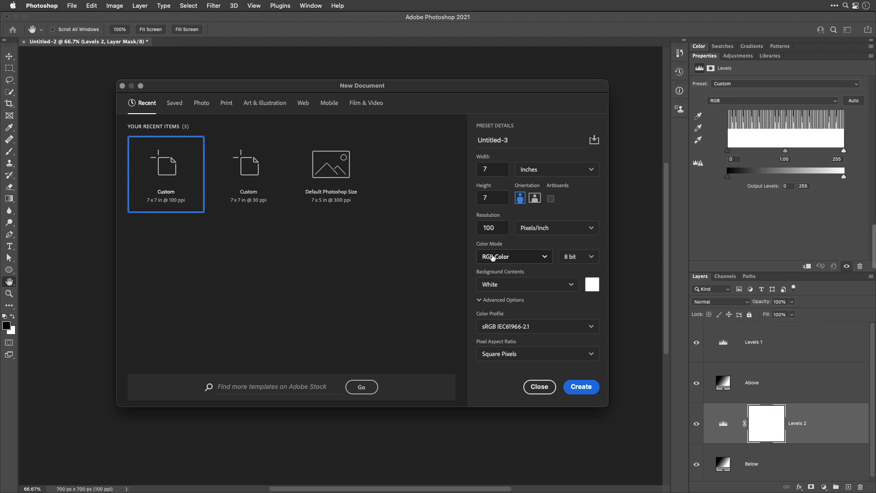
{"action": "left_click", "coordinate": [581, 387]}
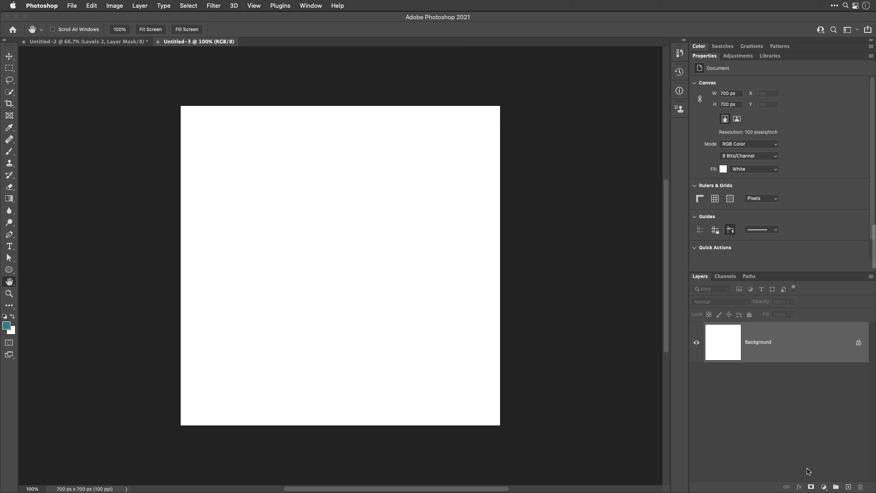
- Add a Curves adjustment layer above the Background to examine its graph, and delete the layer
{"action": "left_click", "coordinate": [824, 488]}
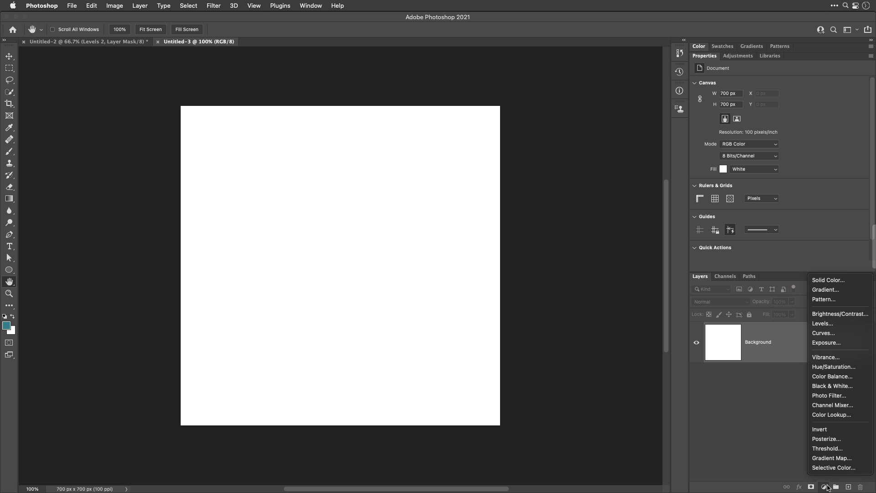
{"action": "left_click", "coordinate": [847, 333]}
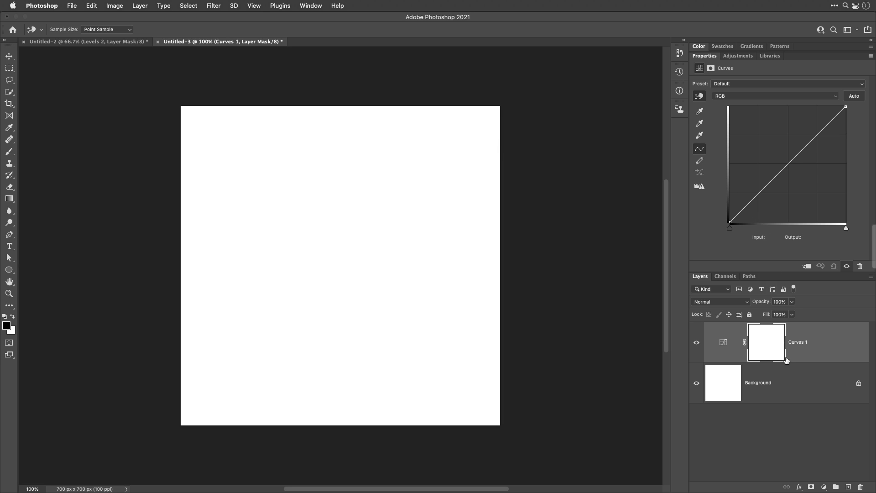
{"action": "left_click_drag", "start_coordinate": [797, 346], "coordinate": [858, 486]}
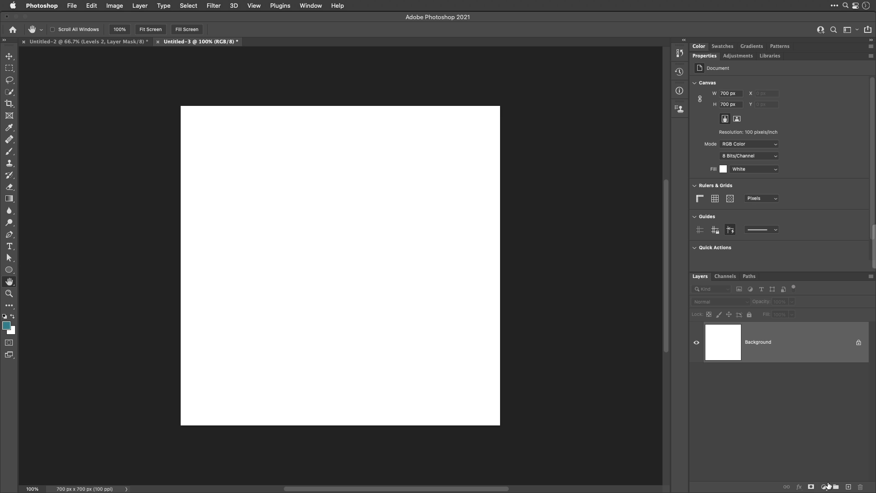
- Add a Gradient fill layer above the Background using the Black, White preset
{"action": "left_click", "coordinate": [824, 487]}
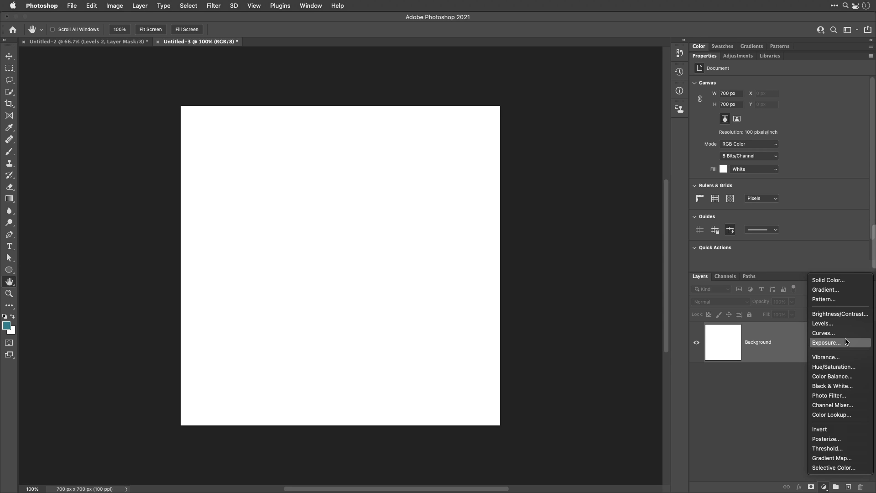
{"action": "left_click", "coordinate": [845, 293]}
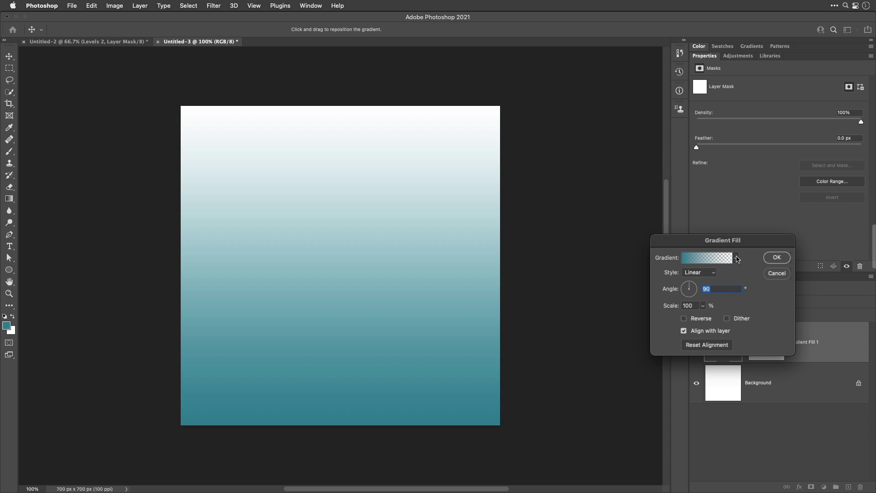
{"action": "left_click", "coordinate": [736, 259]}
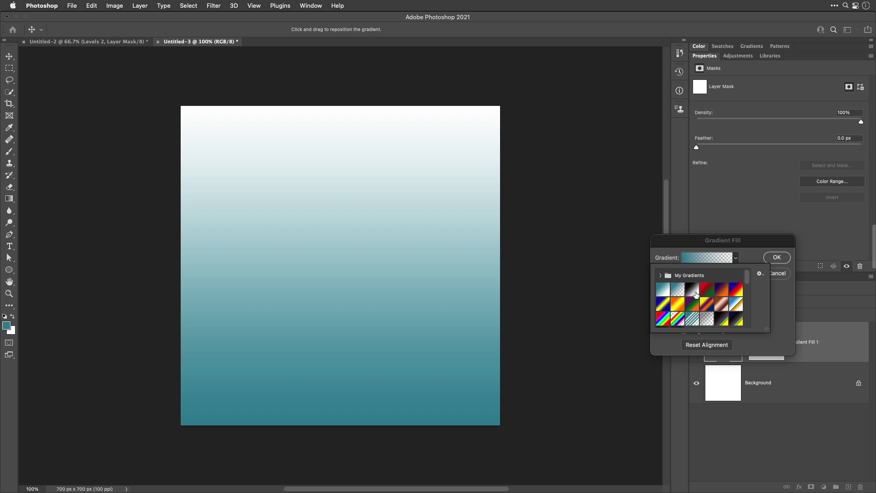
{"action": "left_click", "coordinate": [696, 294]}
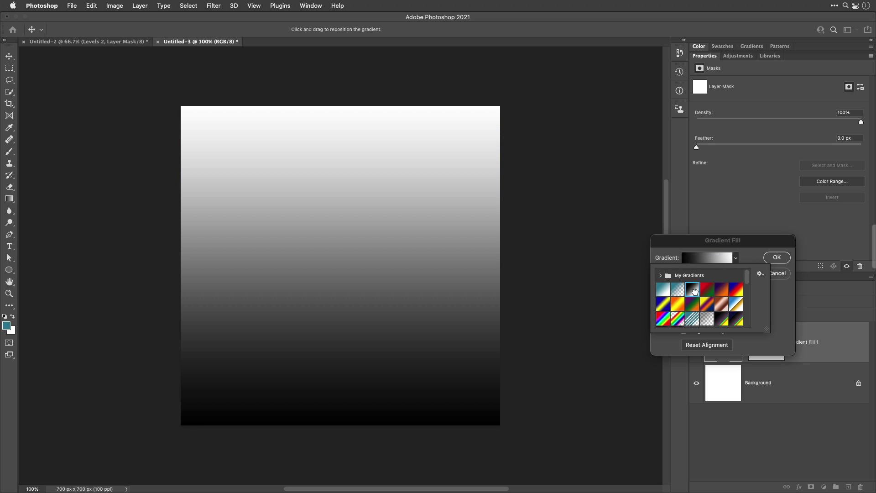
{"action": "left_click", "coordinate": [748, 255]}
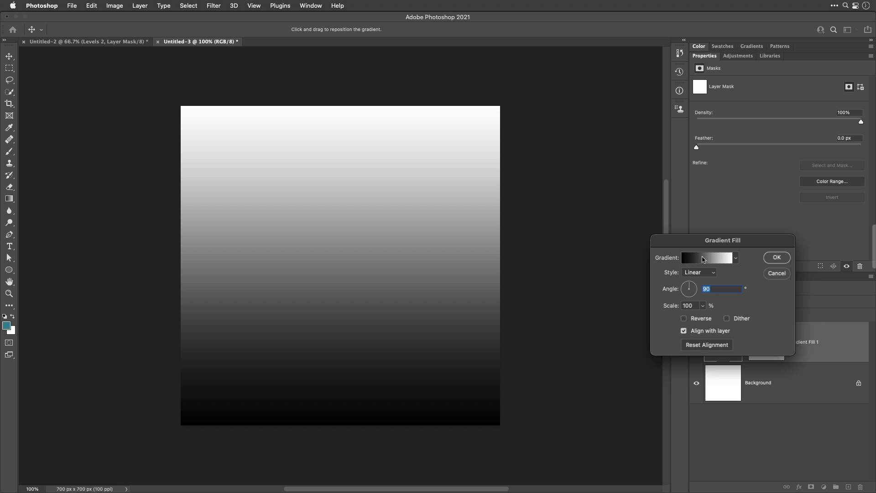
- Set the fill layer's gradient smoothness to 0% and accept the edited gradient
{"action": "left_click", "coordinate": [703, 259]}
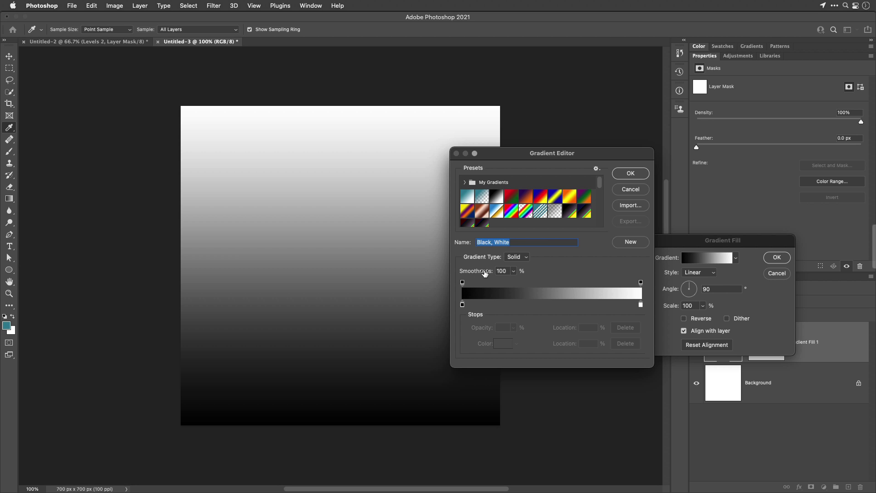
{"action": "left_click_drag", "start_coordinate": [485, 272], "coordinate": [398, 262]}
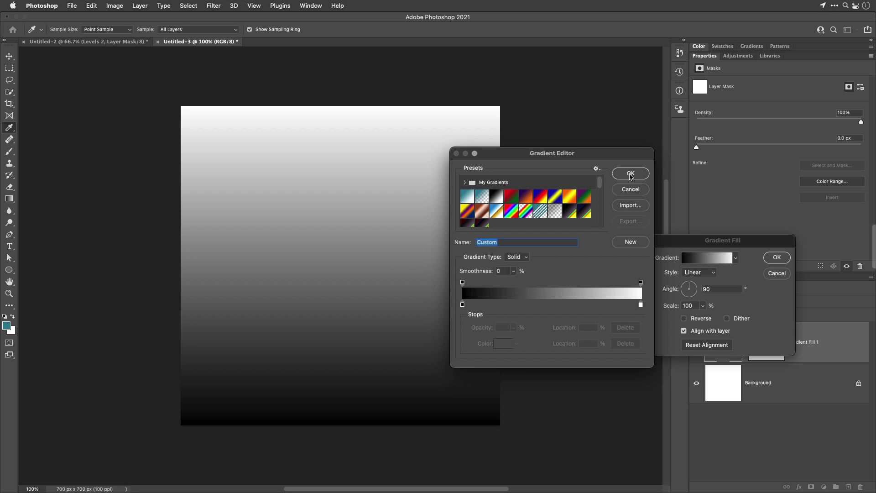
{"action": "left_click", "coordinate": [630, 175]}
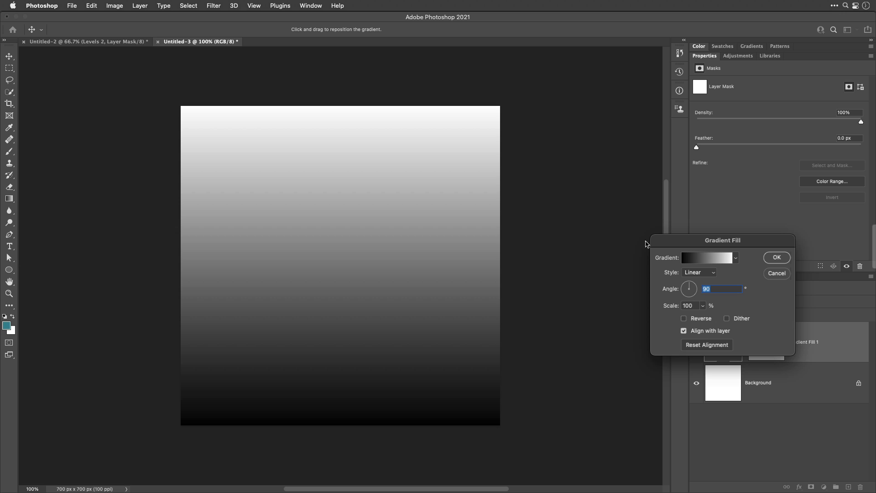